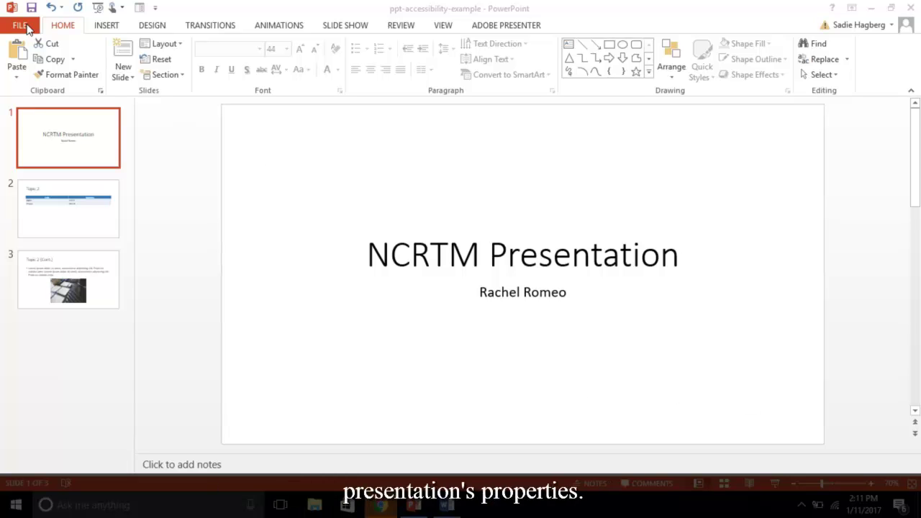
- In File > Info, enter 'PPT Accessibility Examples' as the Title and add the author's name
click(21, 27)
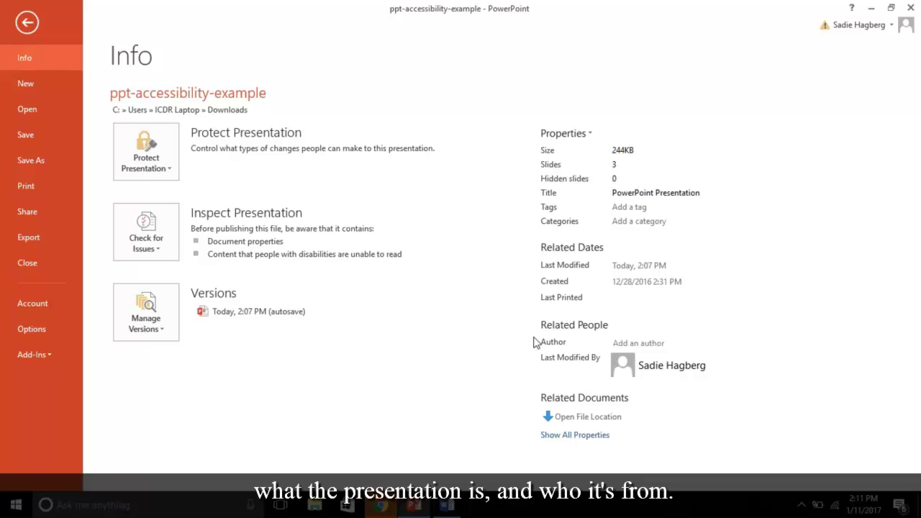
click(644, 193)
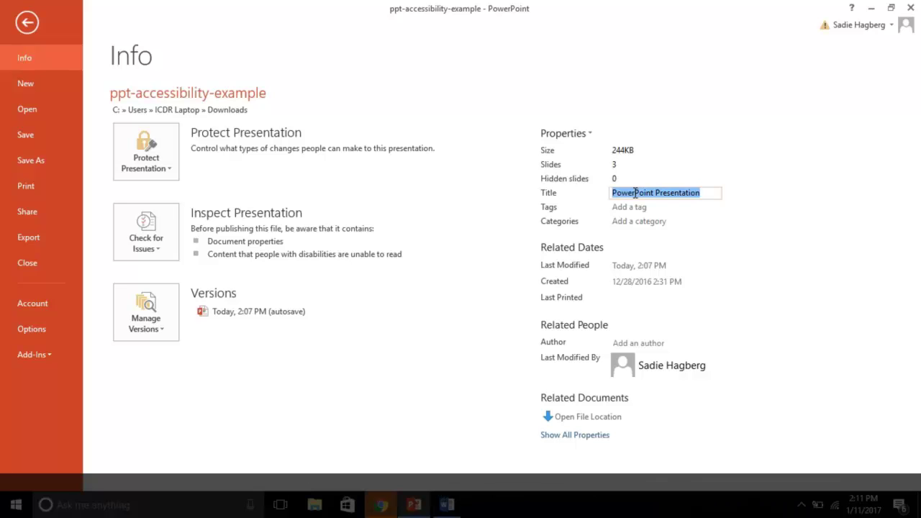
text(PPT Accessibilit)
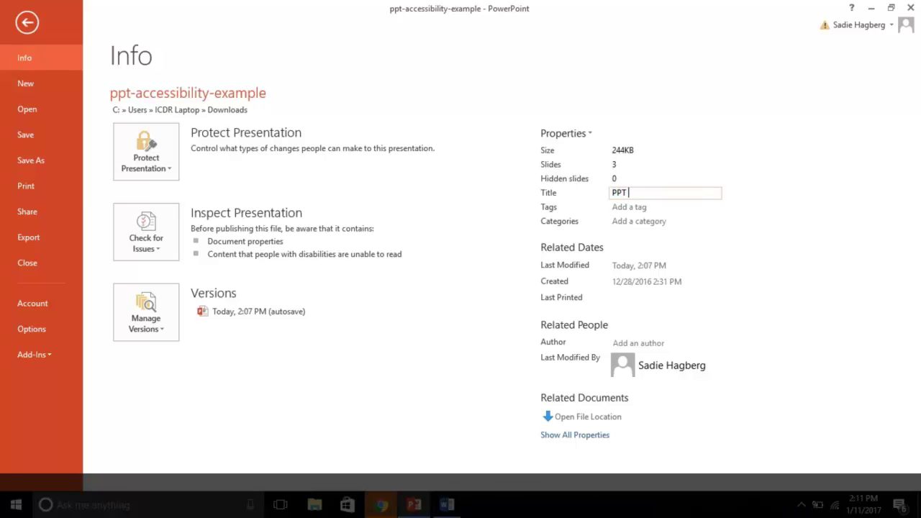
text(y Examples)
click(633, 344)
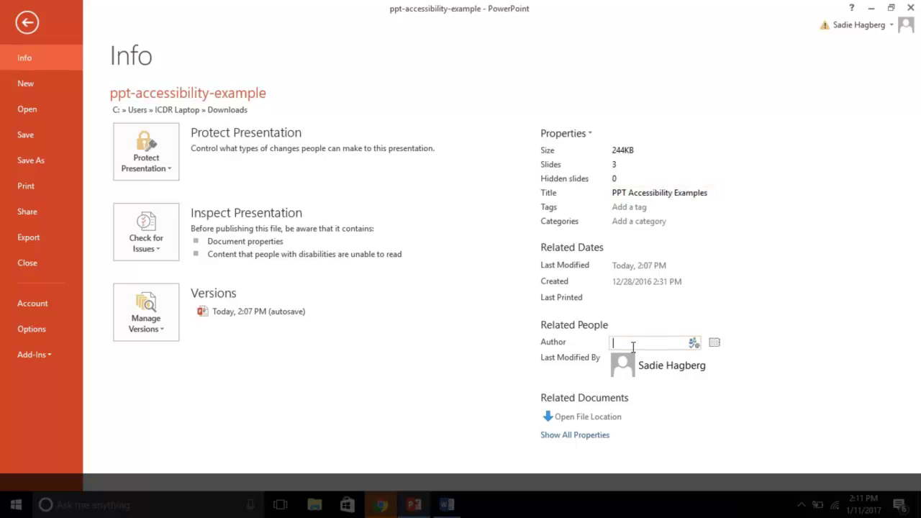
text(Rachel Romeo)
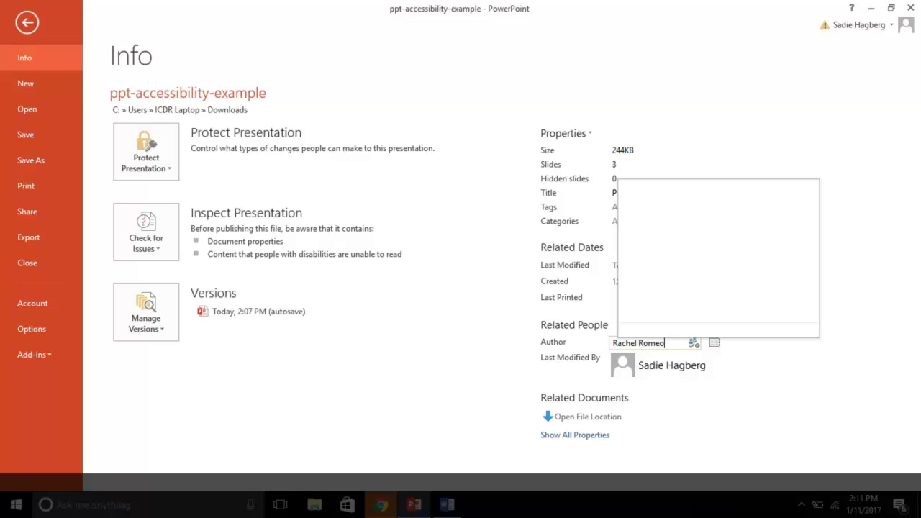
key(Return)
click(27, 22)
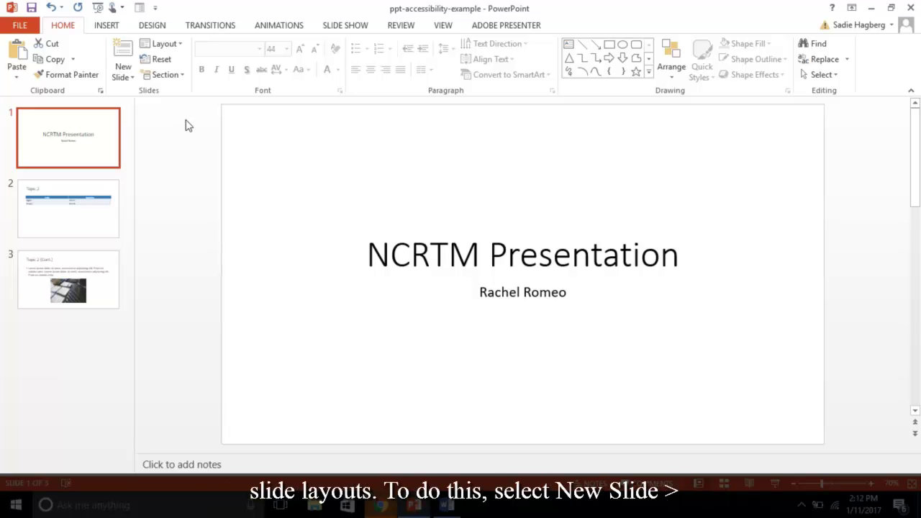
- Insert a new Title and Content slide and paste four Lorem ipsum bullets into its body
click(128, 75)
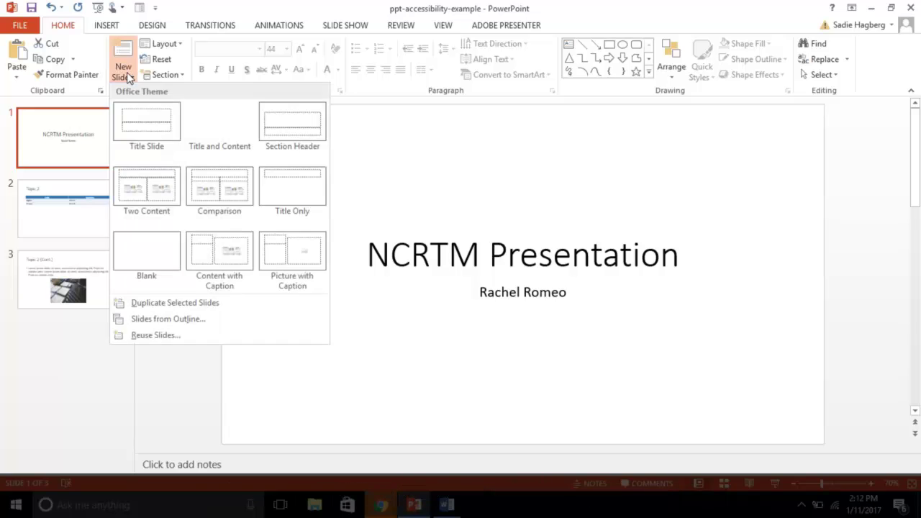
click(233, 147)
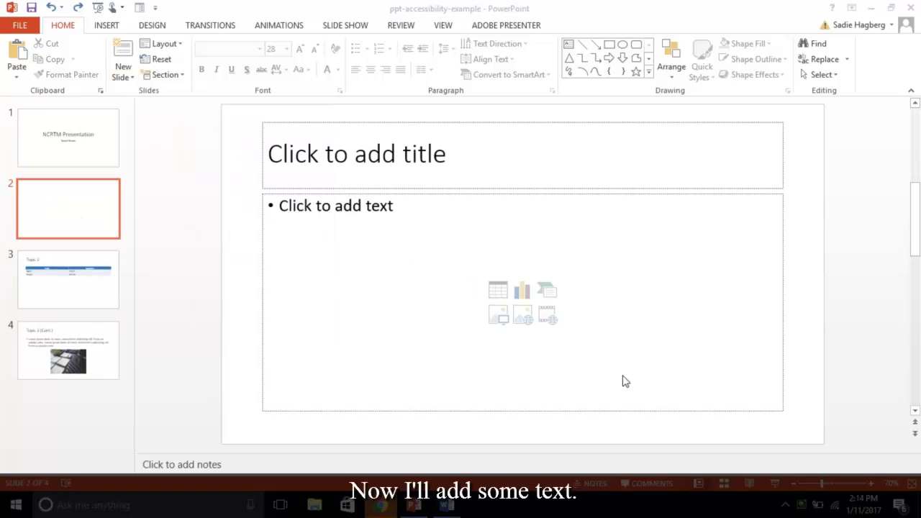
click(314, 211)
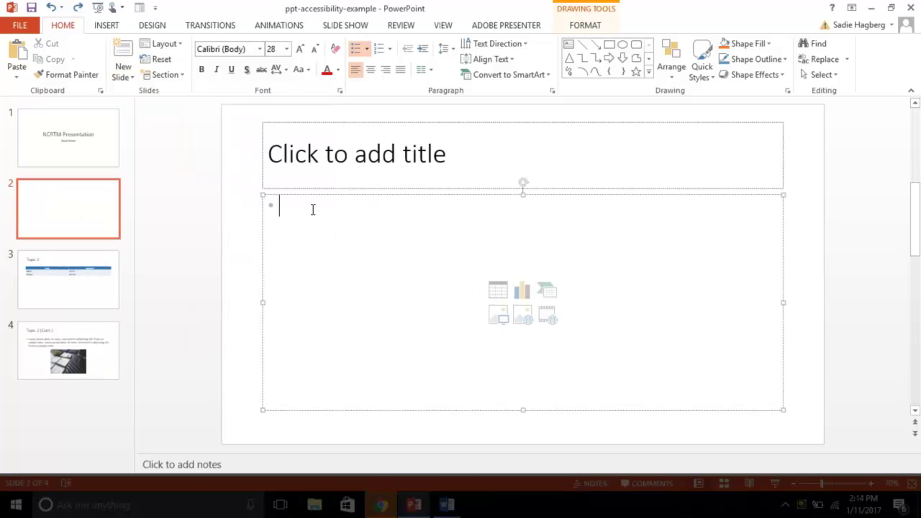
text(Lorem ipsum dolor sit amet, consectetur adipiscing elit. Proin eu sodales ante Duis egestas efficitur massa at mattis Proin id aliquam tellus)
key(BackSpace)
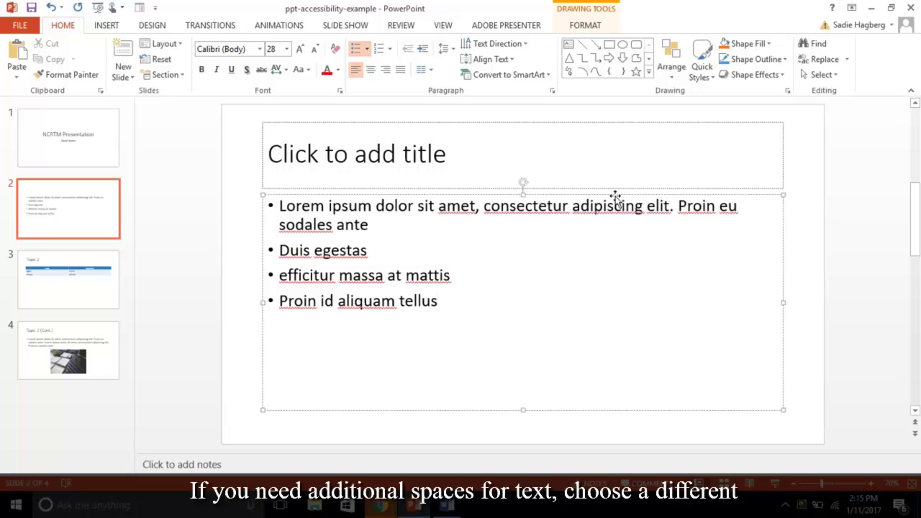
- Indent the last three Lorem ipsum bullets one list level as a sublist
click(167, 43)
click(596, 366)
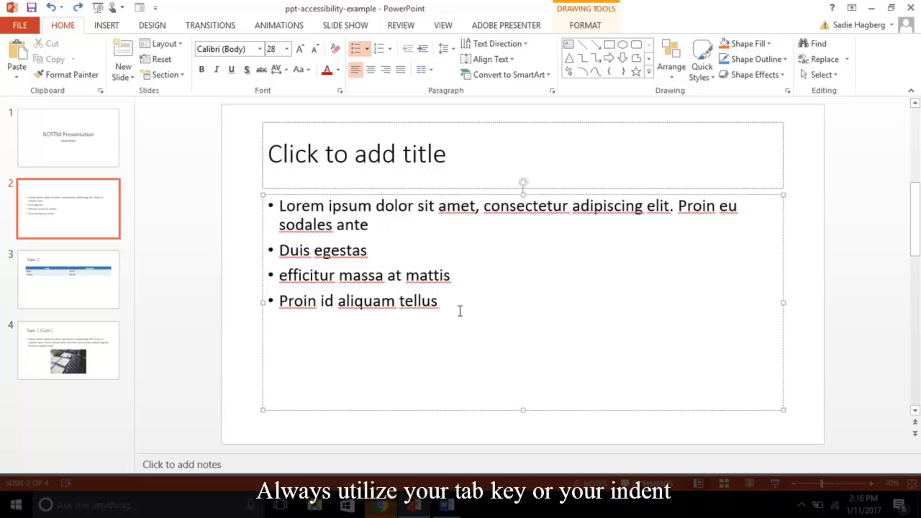
drag(447, 305, 273, 247)
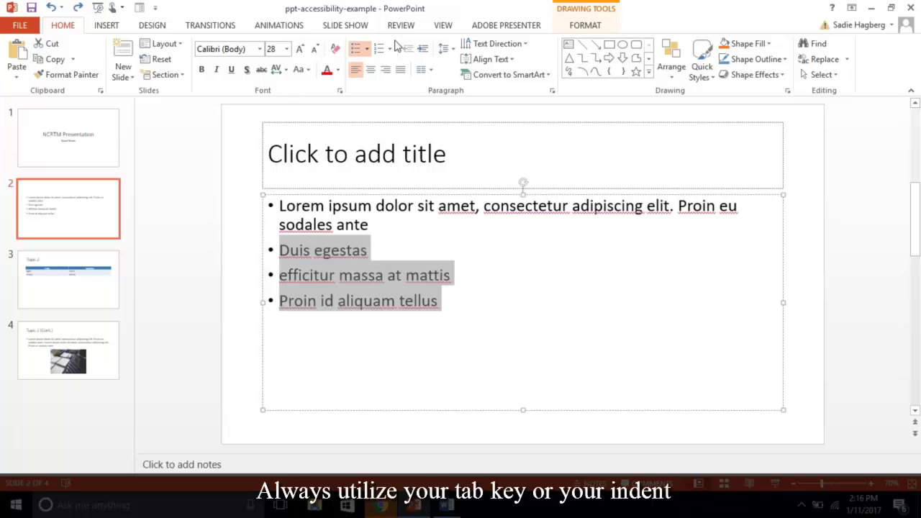
click(423, 50)
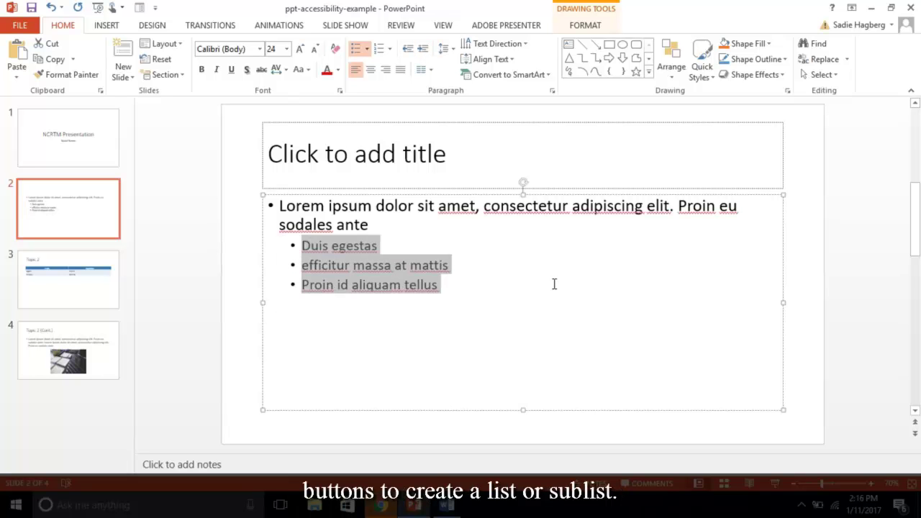
click(554, 284)
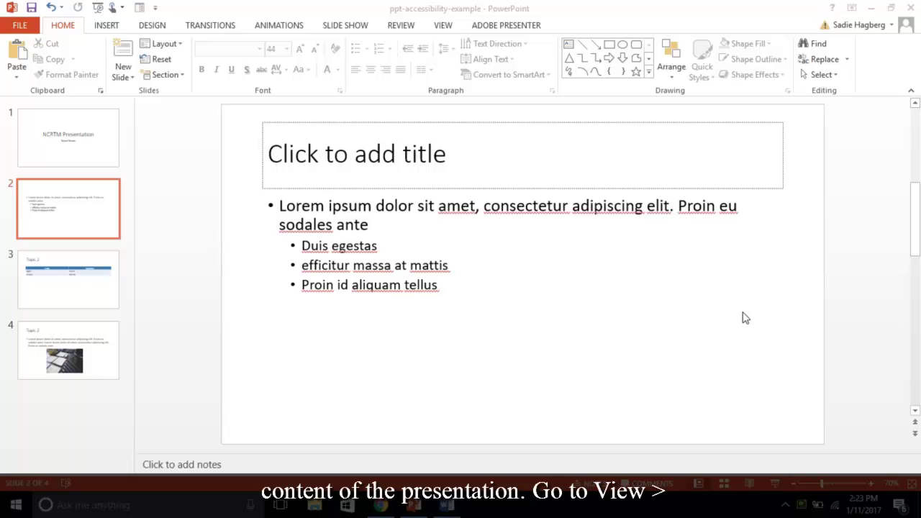
- Inspect the slide master with its blue curved design and logo, then close Master View
click(444, 30)
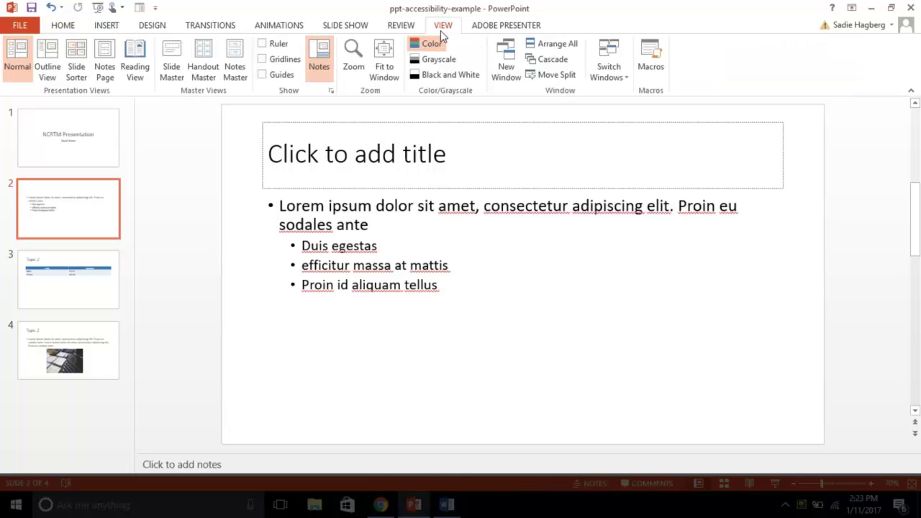
click(168, 63)
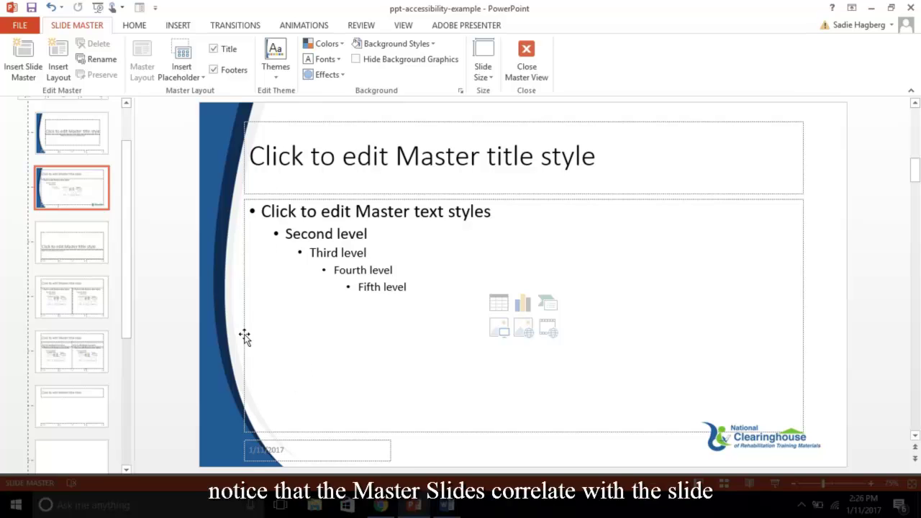
scroll(271, 225, up, 2)
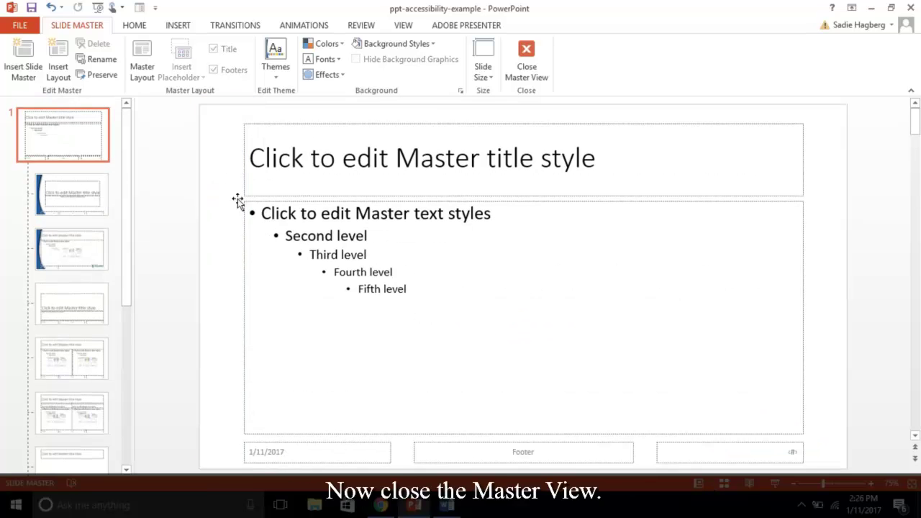
click(530, 72)
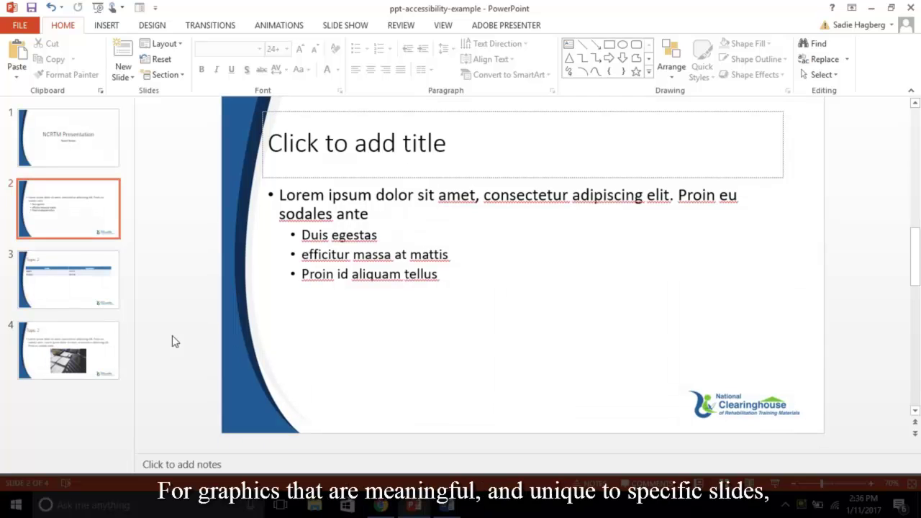
- Give the Topic 2 photo the alt text 'desk supplies'
click(99, 348)
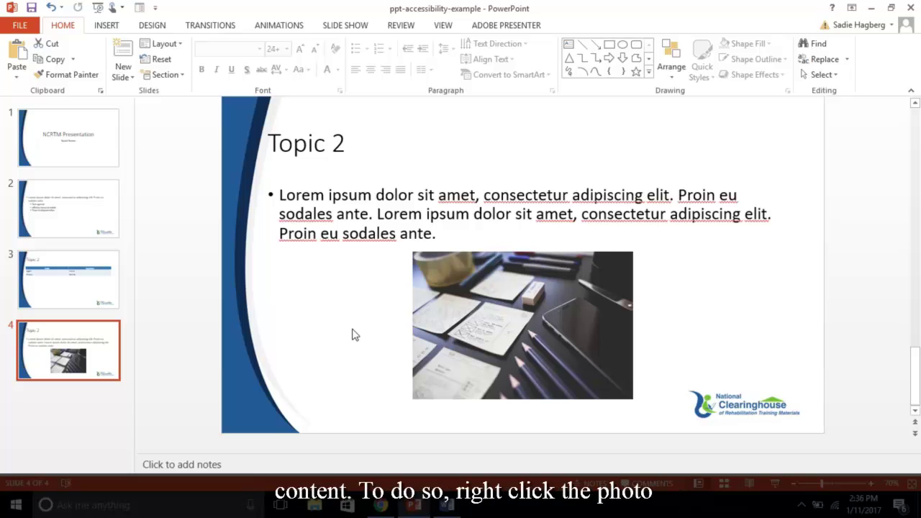
right_click(515, 264)
click(623, 353)
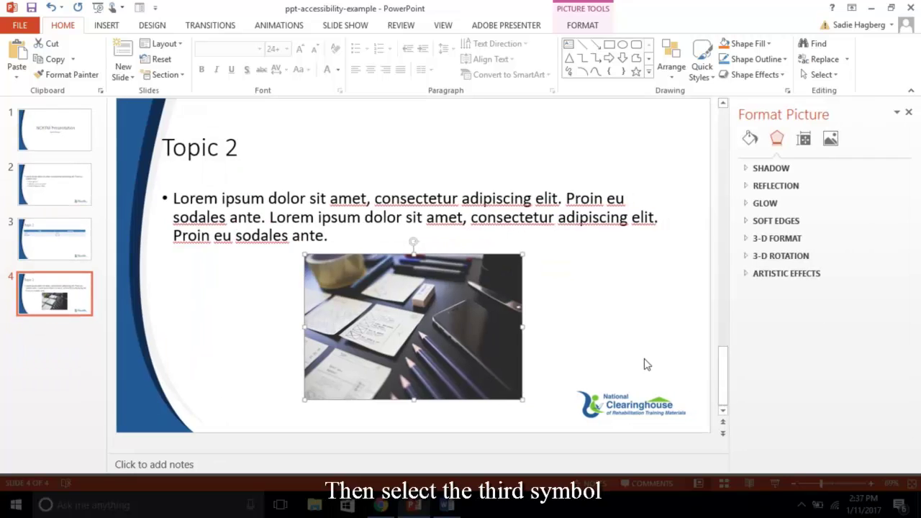
click(805, 144)
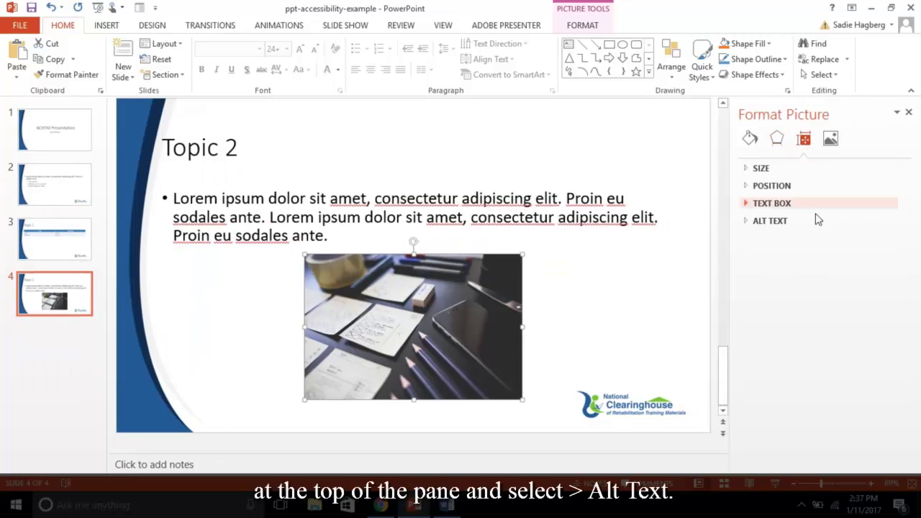
click(776, 223)
click(818, 297)
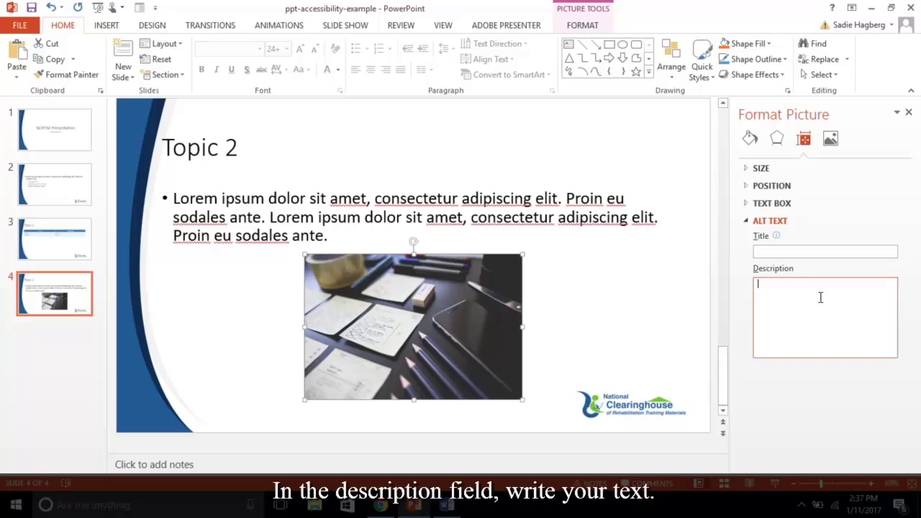
text(desk supplies)
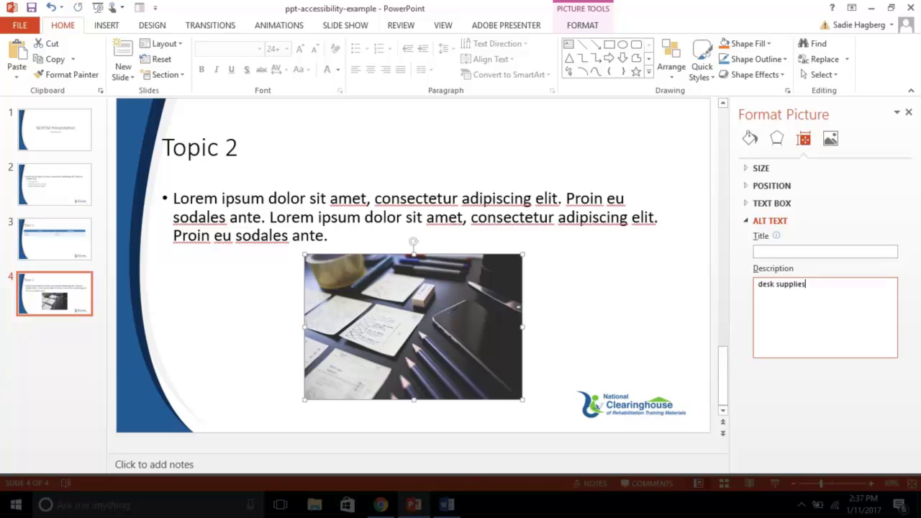
click(909, 112)
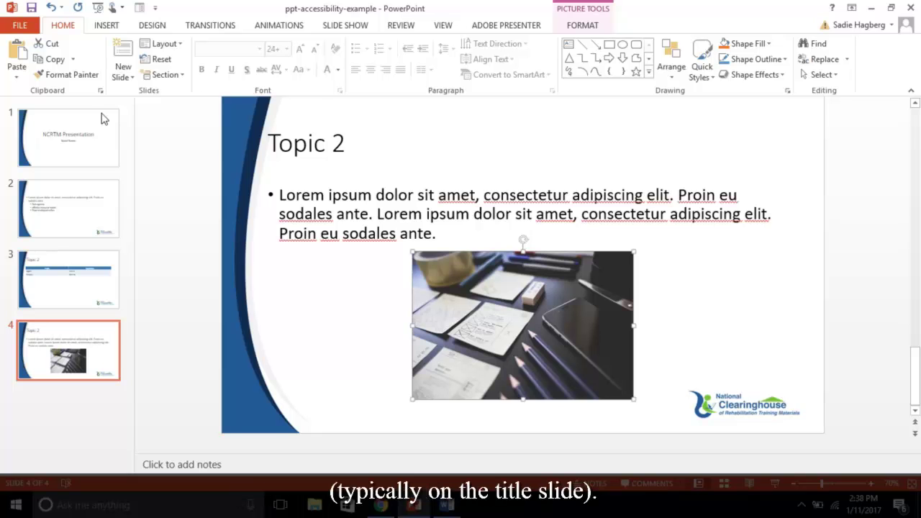
- Paste the Clearinghouse logo onto the title slide and type its alt text 'NCRTM logo'
click(70, 130)
key(ctrl+v)
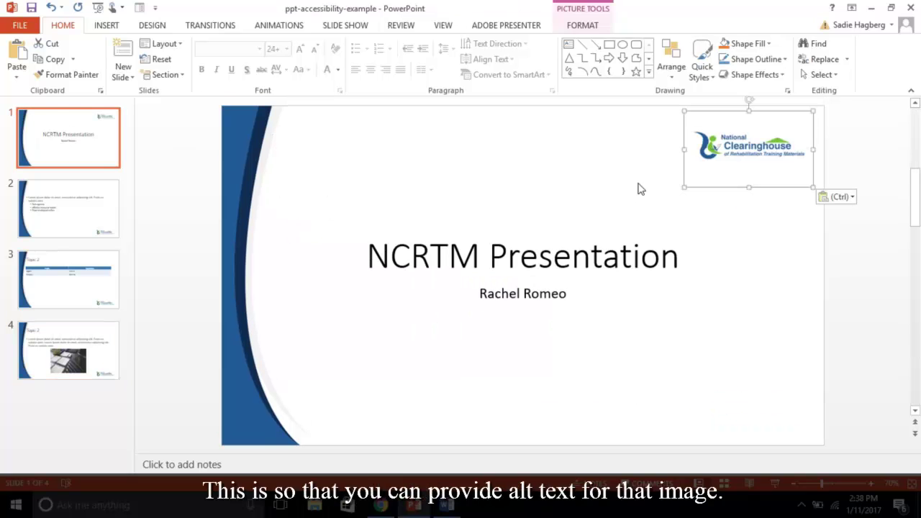
right_click(712, 151)
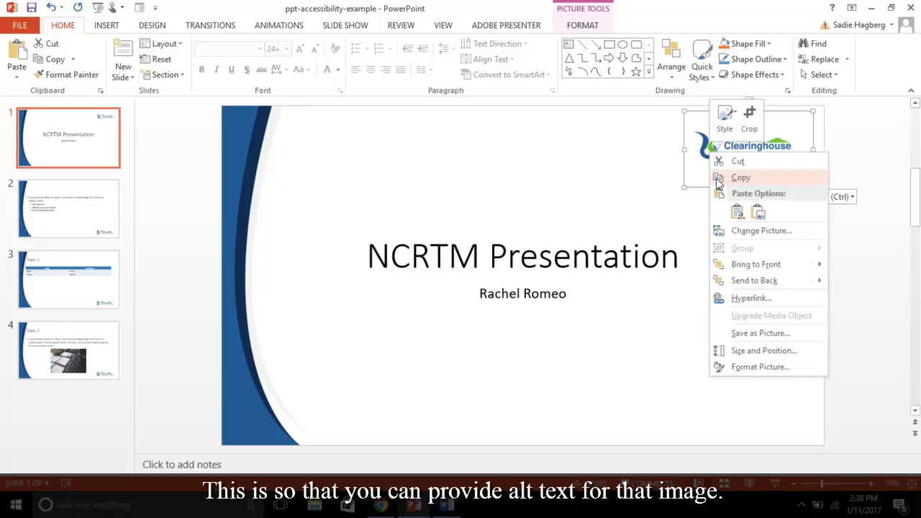
click(775, 352)
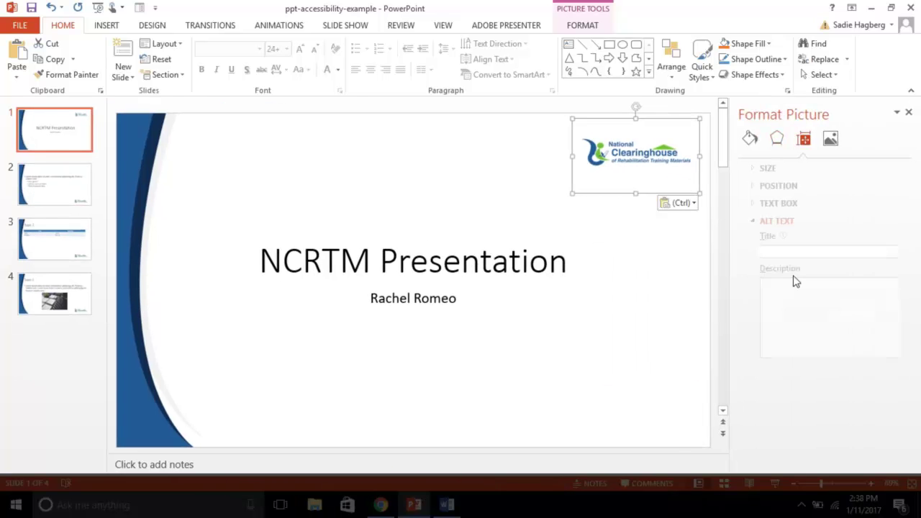
click(792, 278)
text(NCRTM logo)
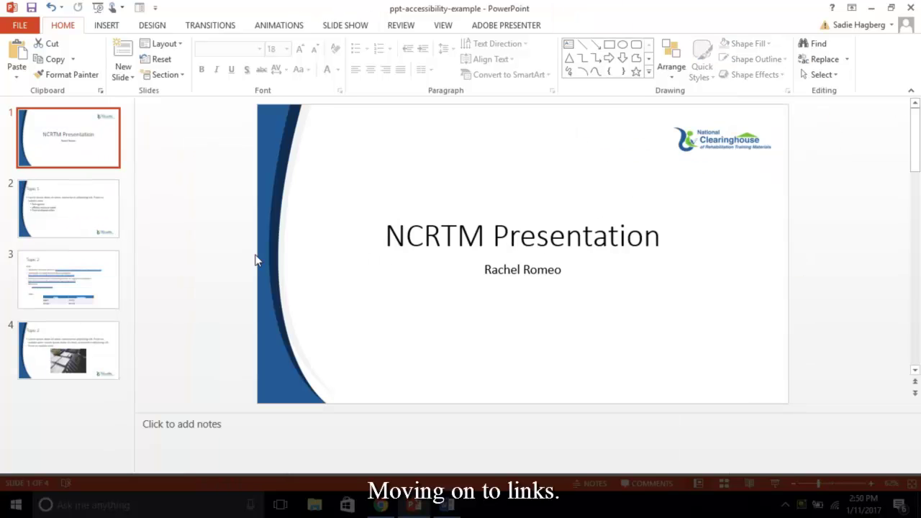
- Show slide 3, Topic 2, and enlarge the notes pane to reveal the 'Ask Kathy' URL note
click(71, 288)
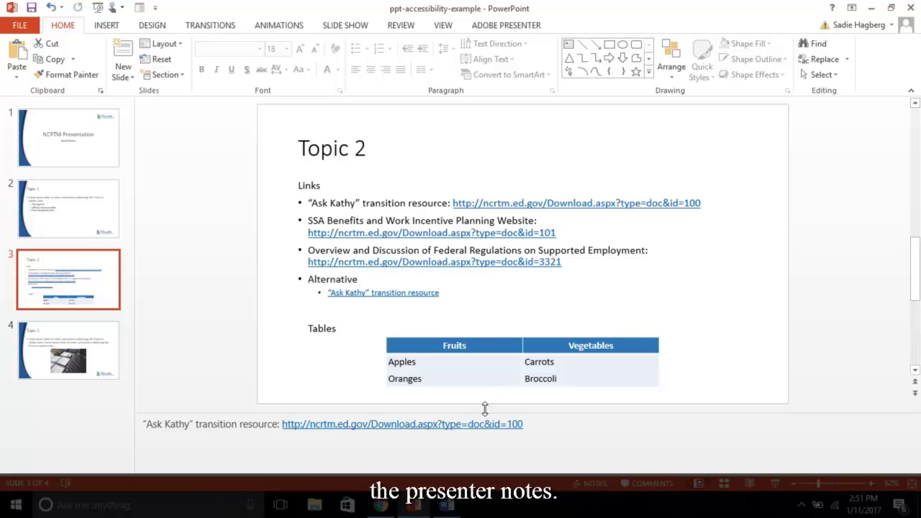
drag(484, 410, 477, 383)
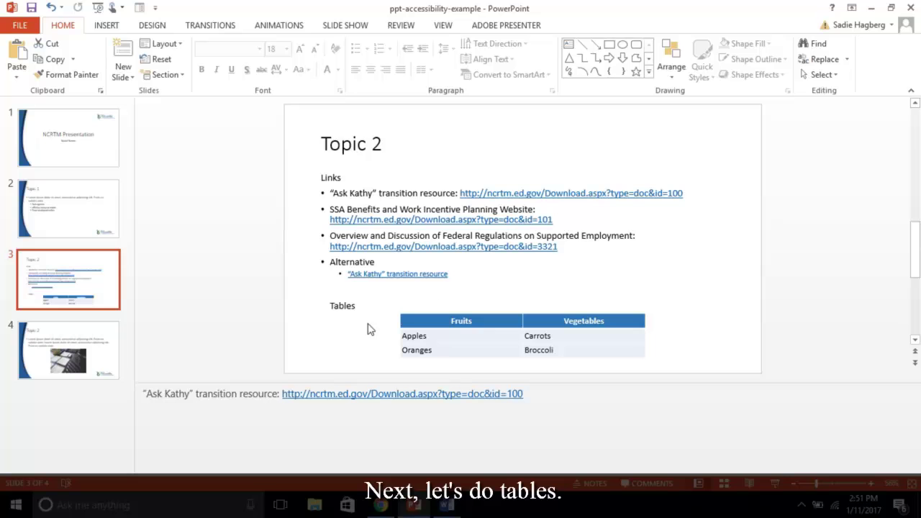
- Preview the Insert Table size grid without inserting, then select the Fruits/Vegetables table
click(106, 25)
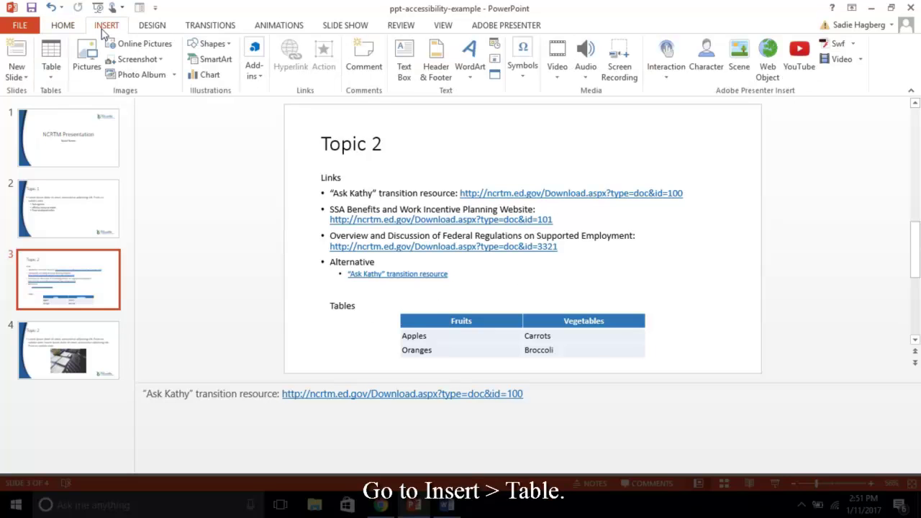
click(54, 63)
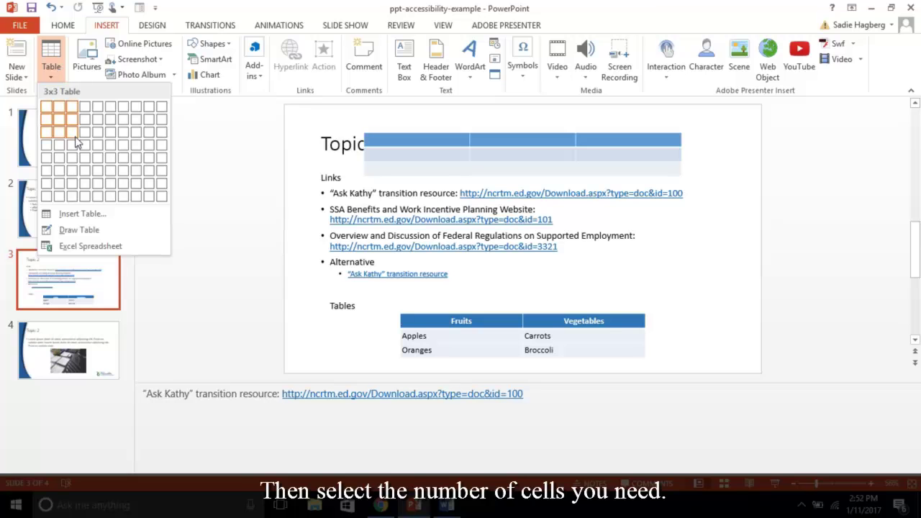
click(343, 346)
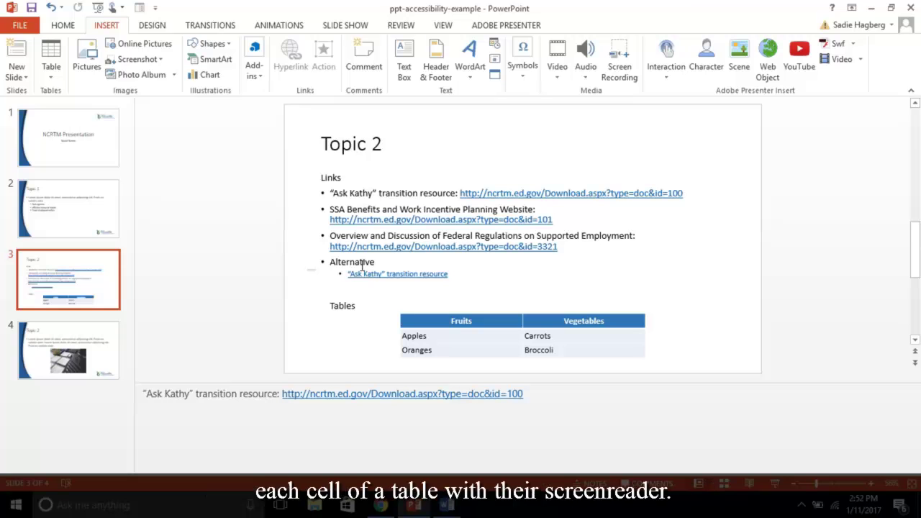
click(619, 338)
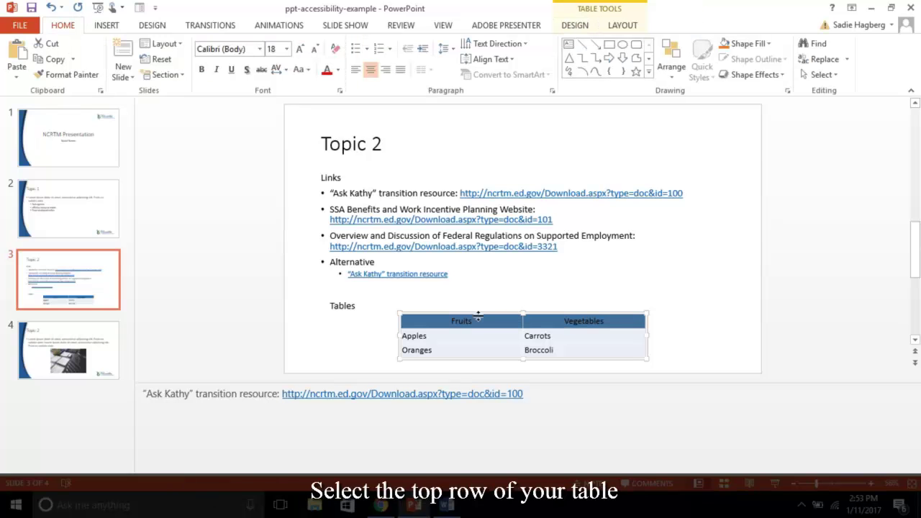
- Turn on Header Row in Table Design for the Fruits/Vegetables table
click(478, 317)
click(577, 27)
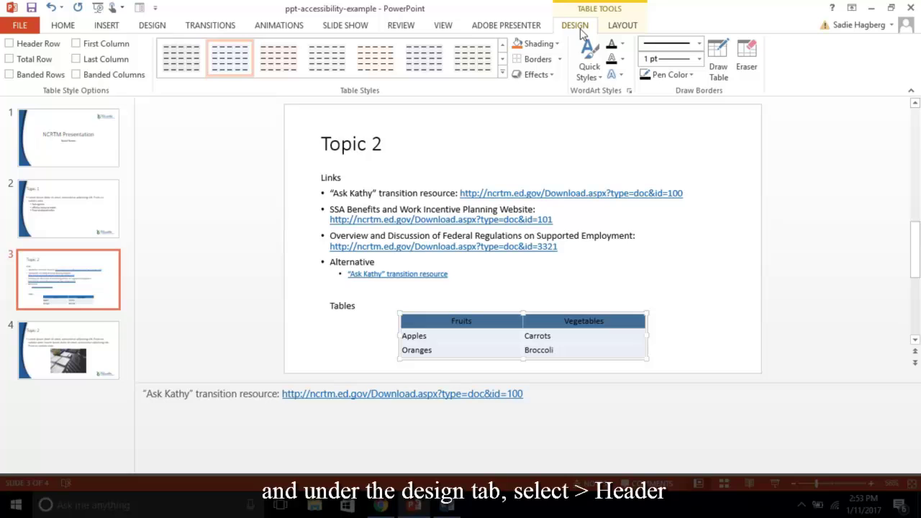
click(9, 43)
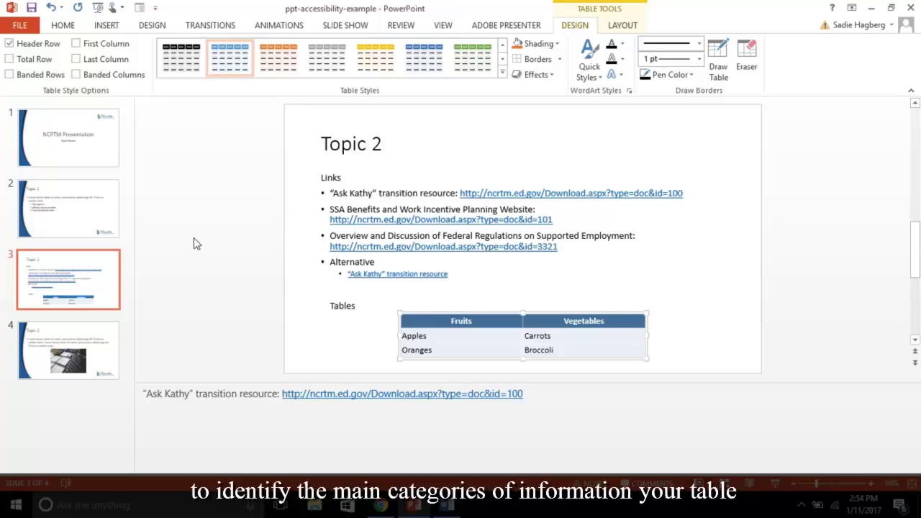
click(723, 338)
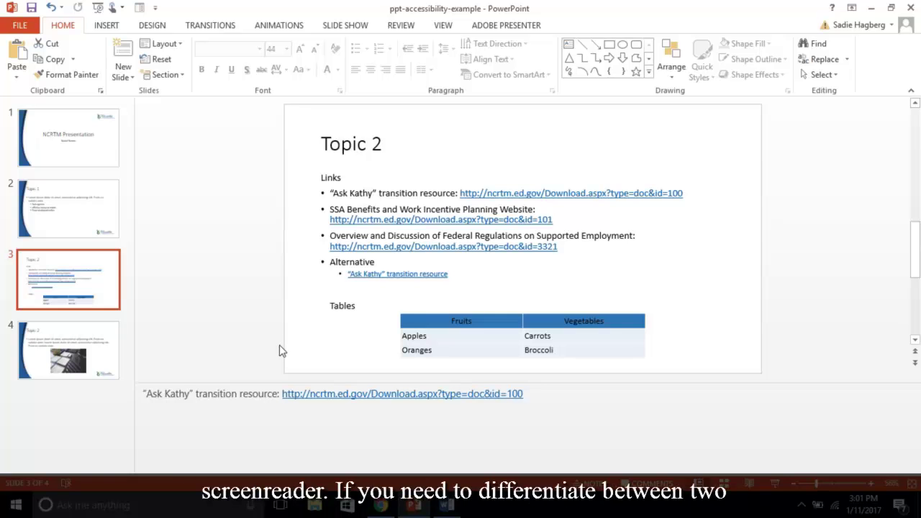
- Append ' Cont.' to slide 4's title so it reads 'Topic 2 Cont.'
click(105, 339)
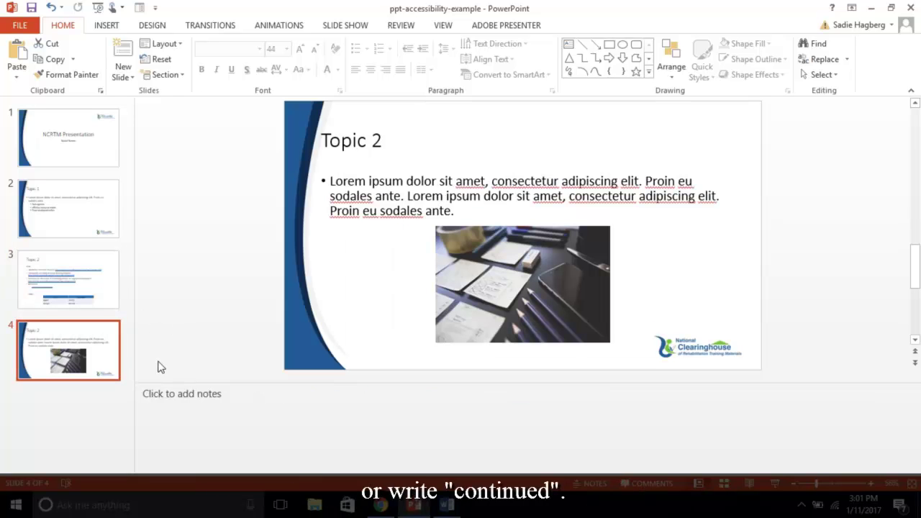
click(387, 140)
text(Cont.)
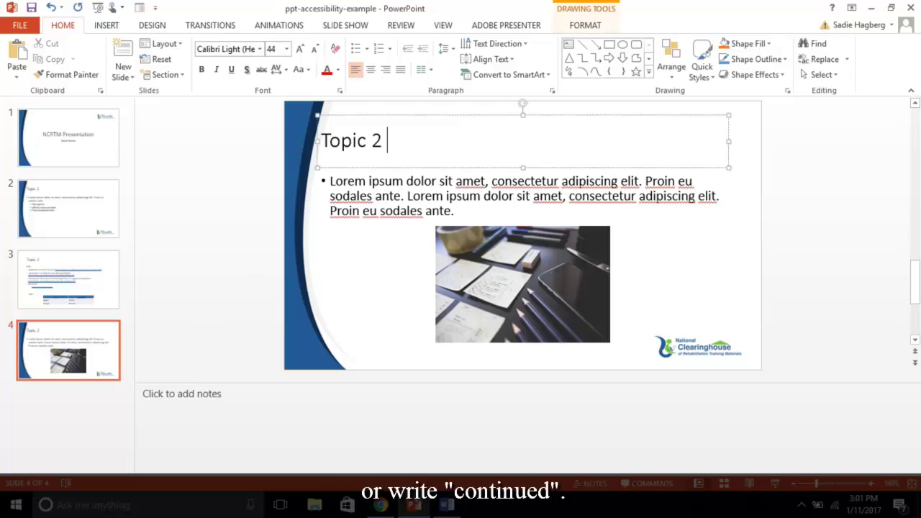
click(258, 159)
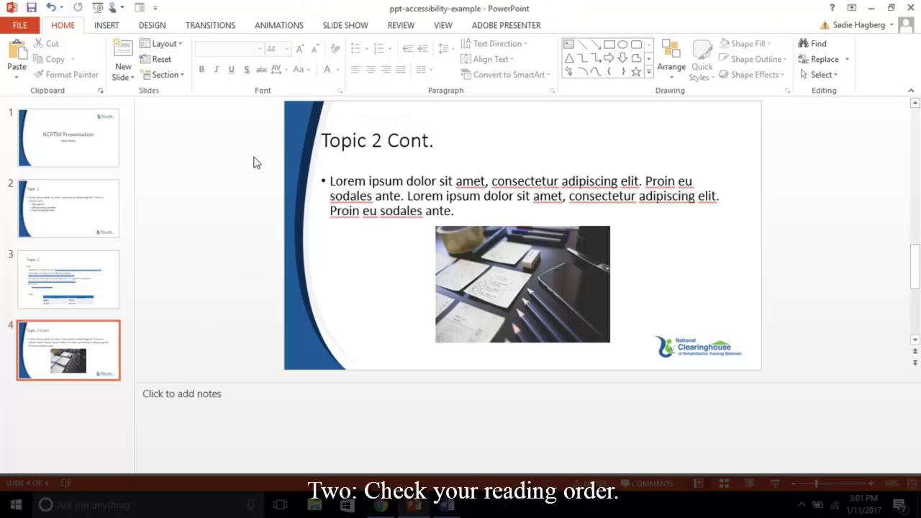
click(670, 61)
click(716, 288)
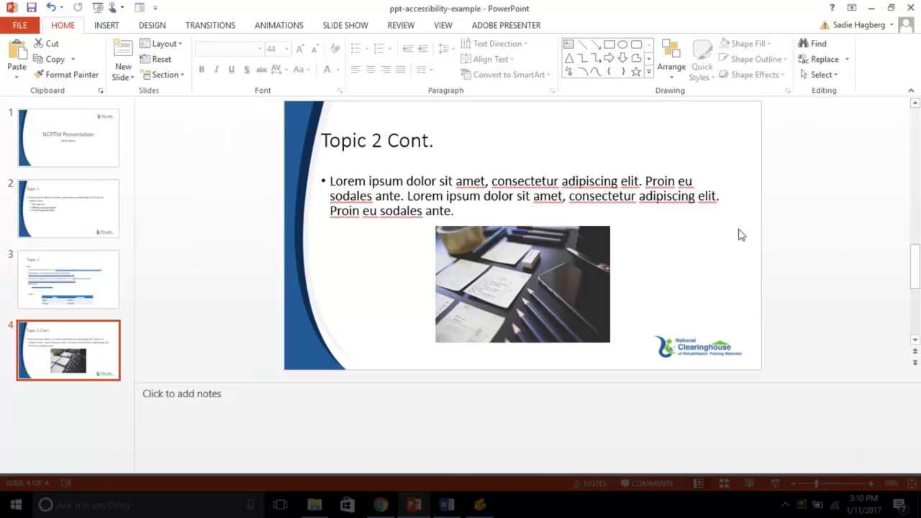
- Switch from slide 3 to Colour Contrast Analyser and drag its window to the top right
click(92, 274)
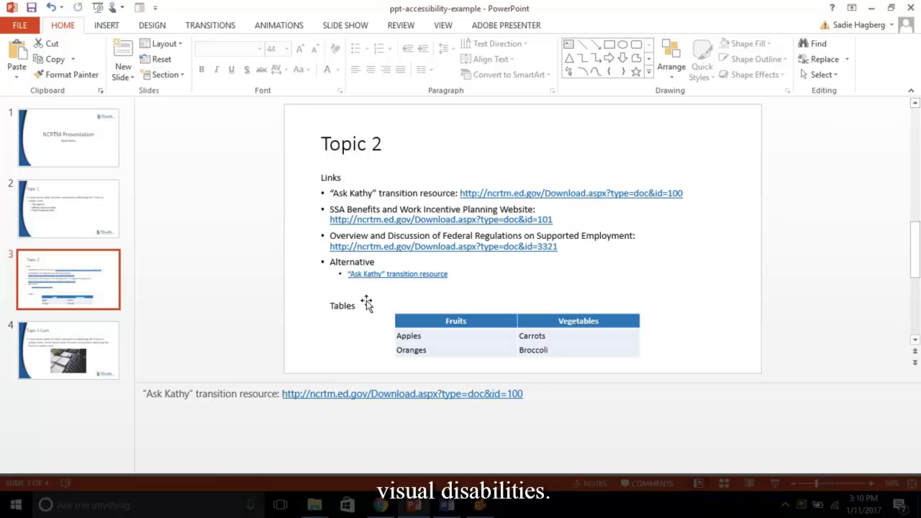
key(alt+Tab)
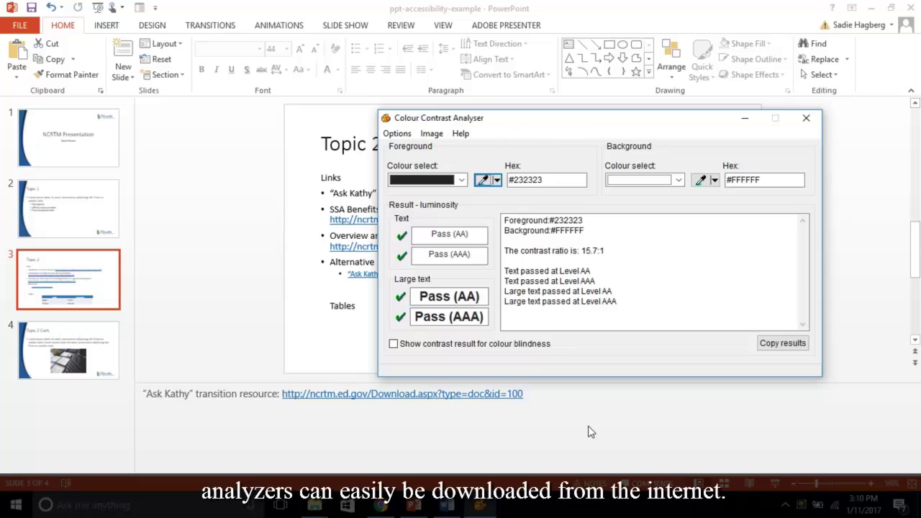
drag(431, 123, 678, 155)
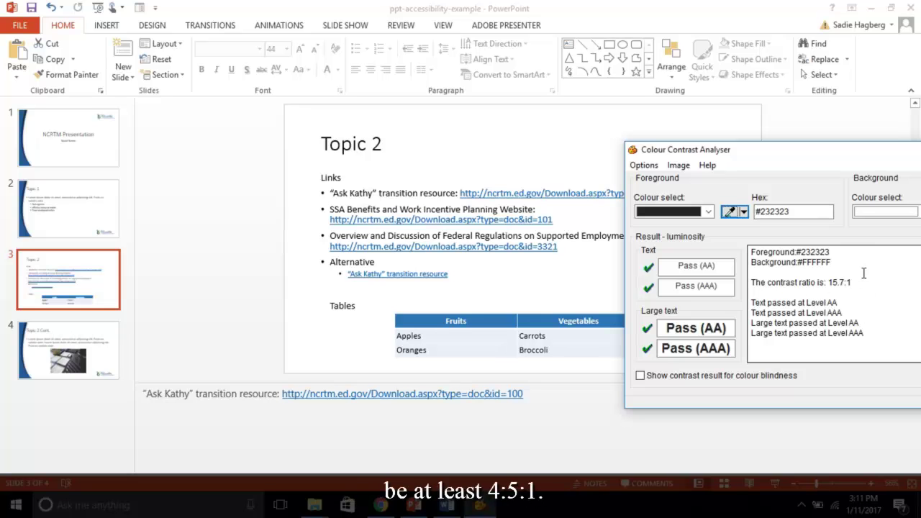
drag(774, 150, 675, 32)
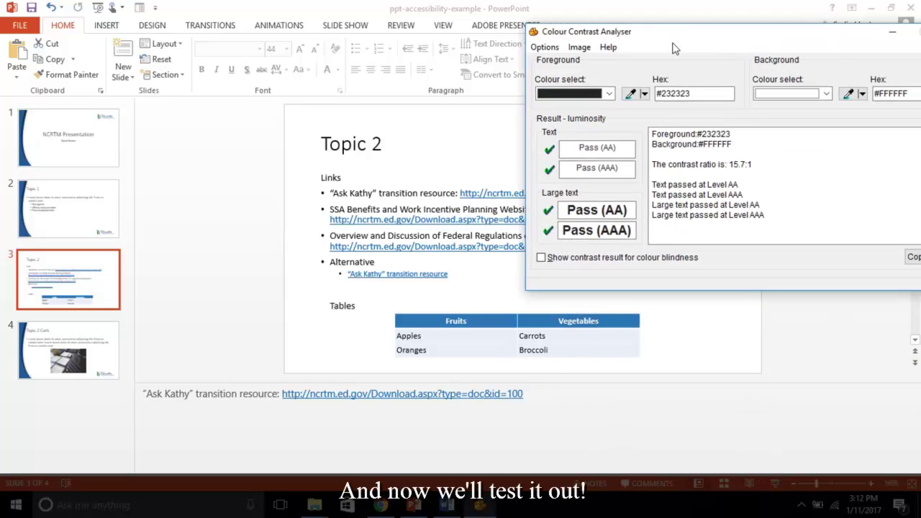
- Sample the blue #2E75B6 header as background and its white text as foreground: 4.8:1
click(849, 94)
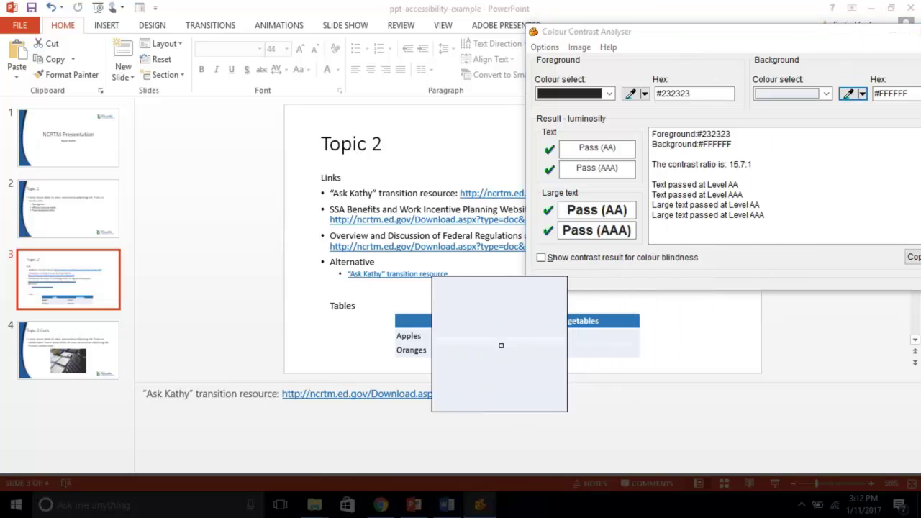
click(489, 336)
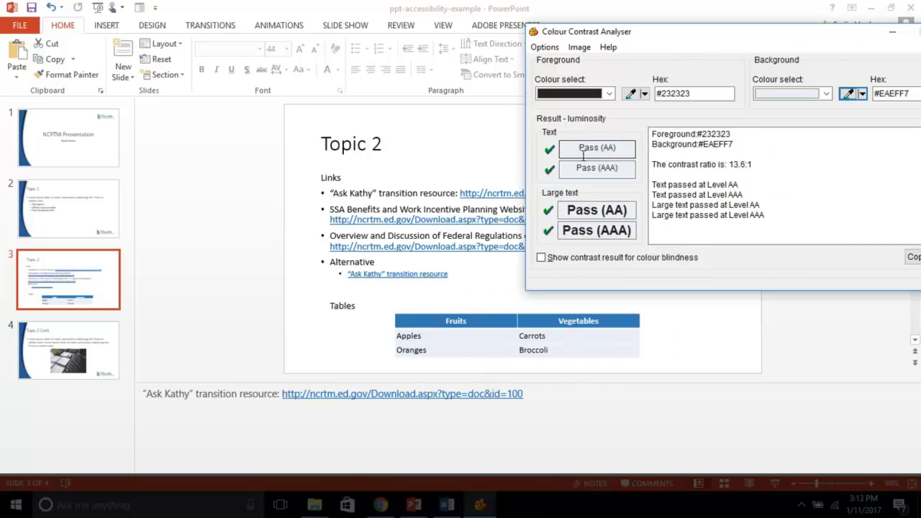
click(848, 94)
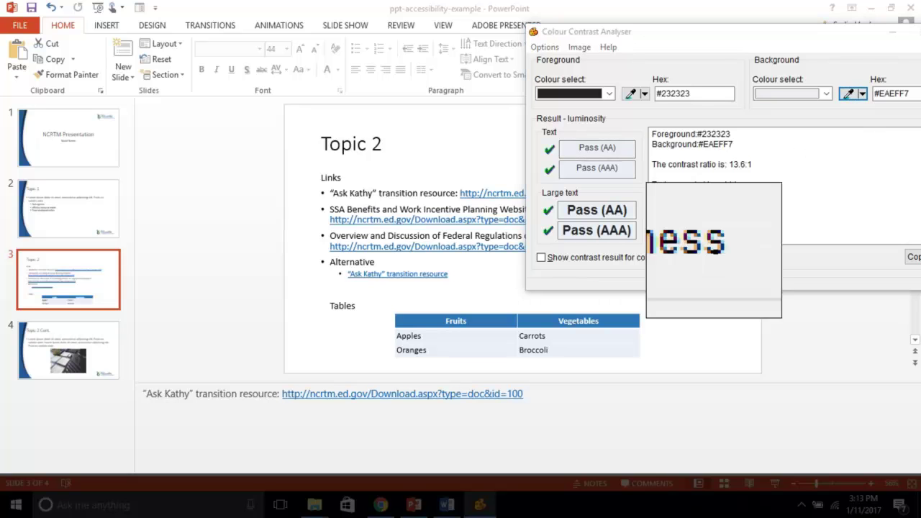
click(491, 323)
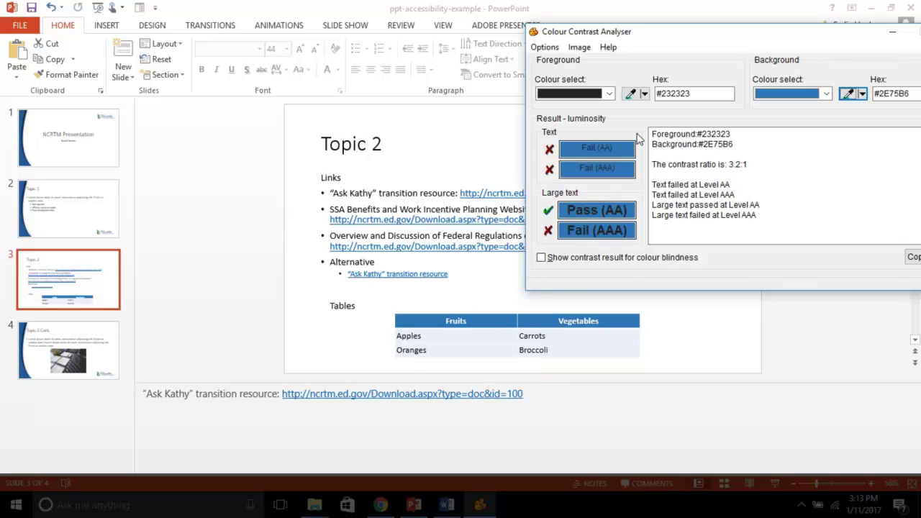
click(631, 94)
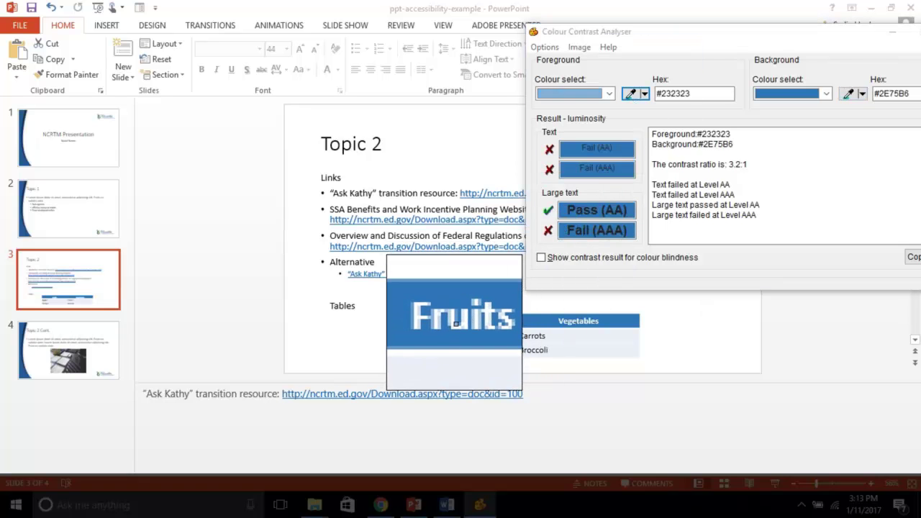
click(457, 326)
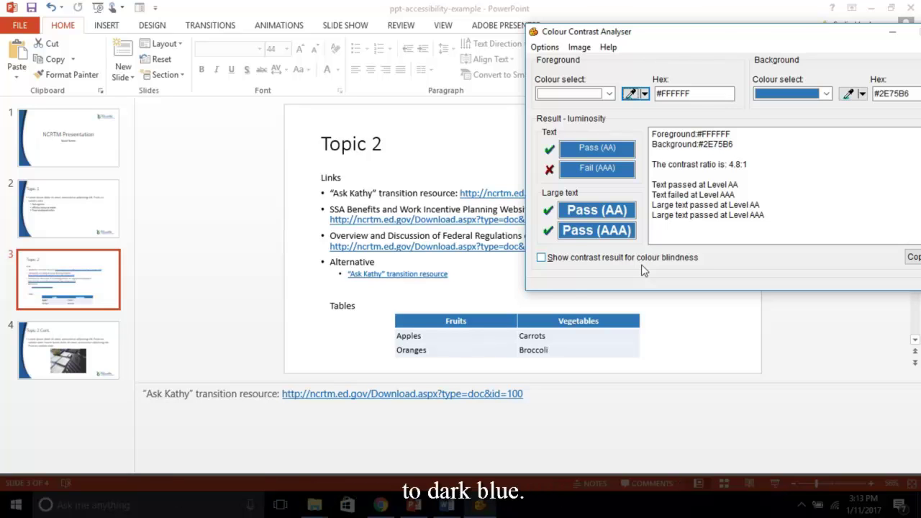
click(687, 296)
- Fill the Fruits/Vegetables header row on the Topic 2 slide with dark blue
click(601, 317)
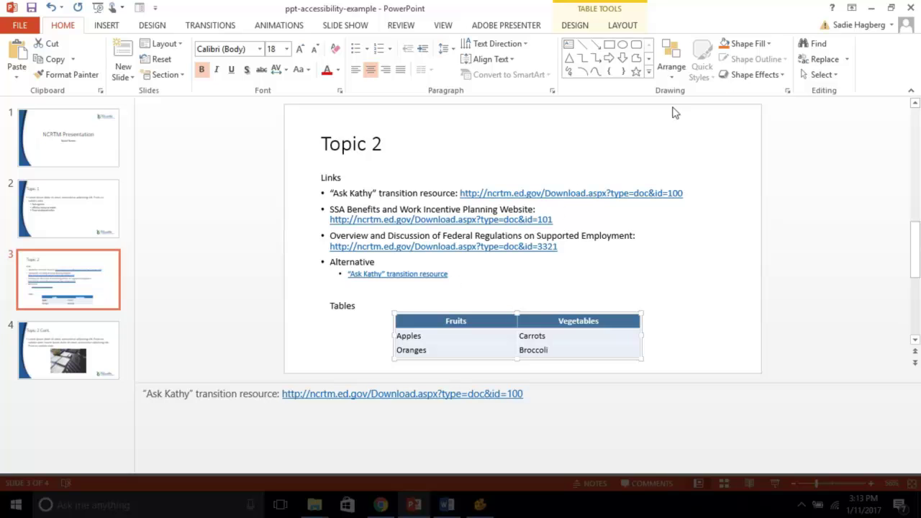
click(765, 45)
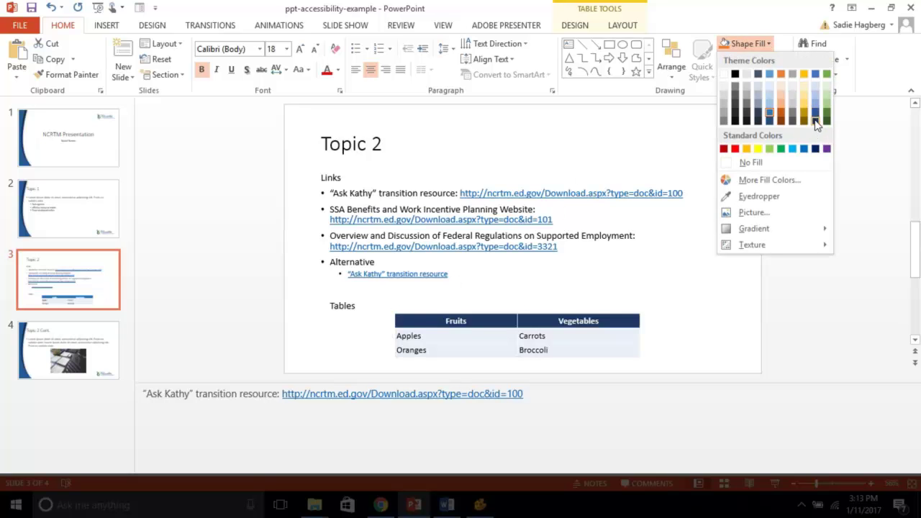
click(817, 124)
click(709, 201)
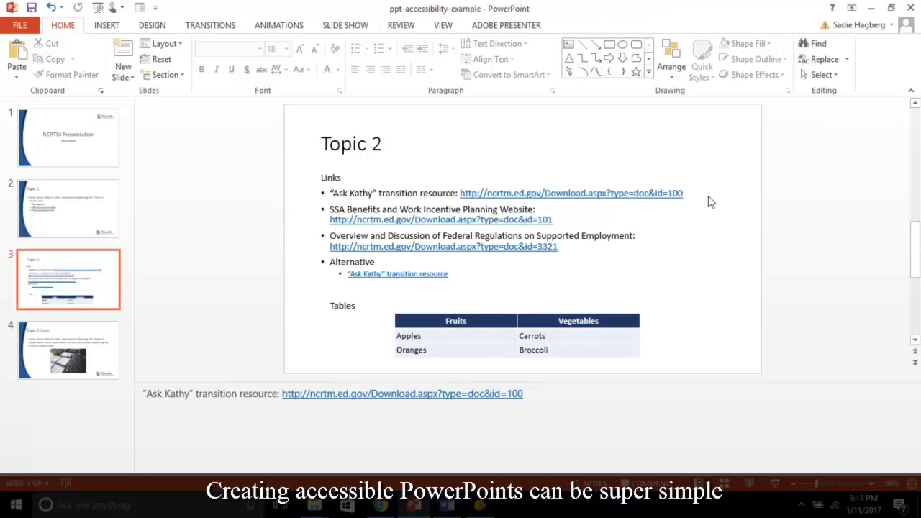